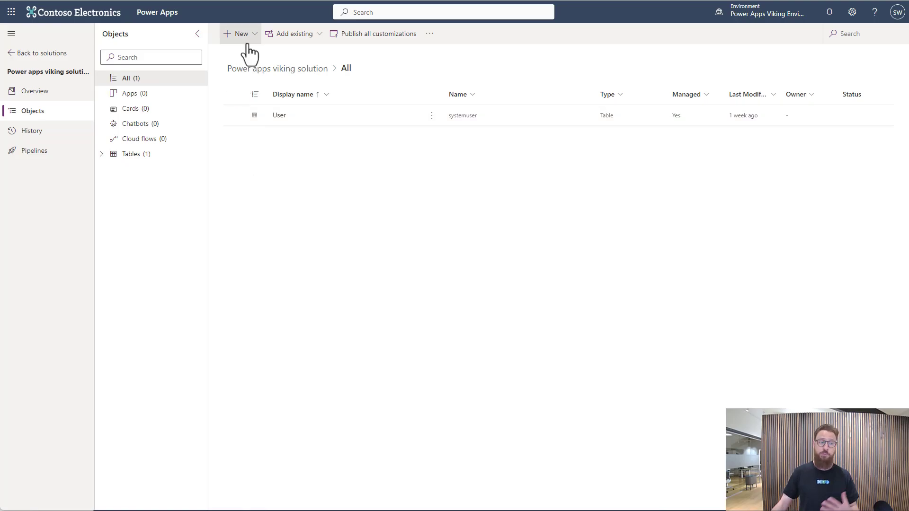
Step: Create a new table named Ship in the Power apps viking solution, keeping the plural name Ships
left_click(242, 42)
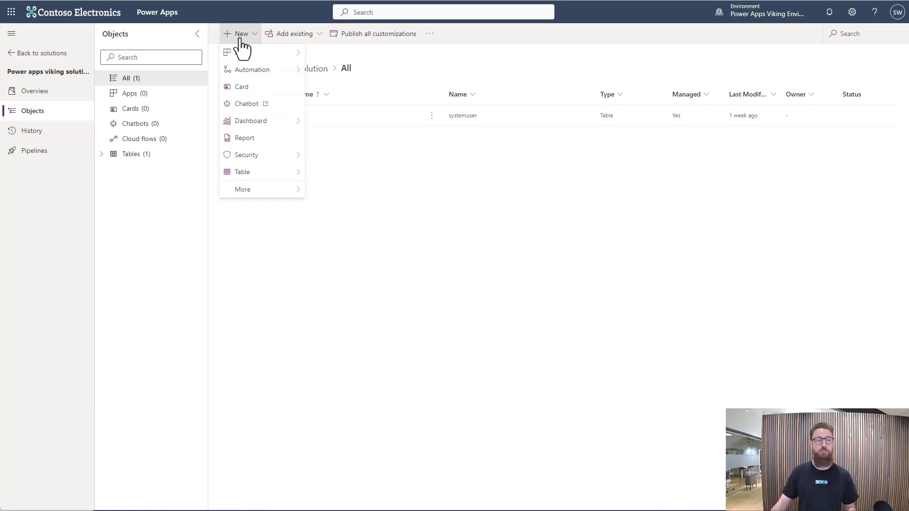
mouse_move(262, 171)
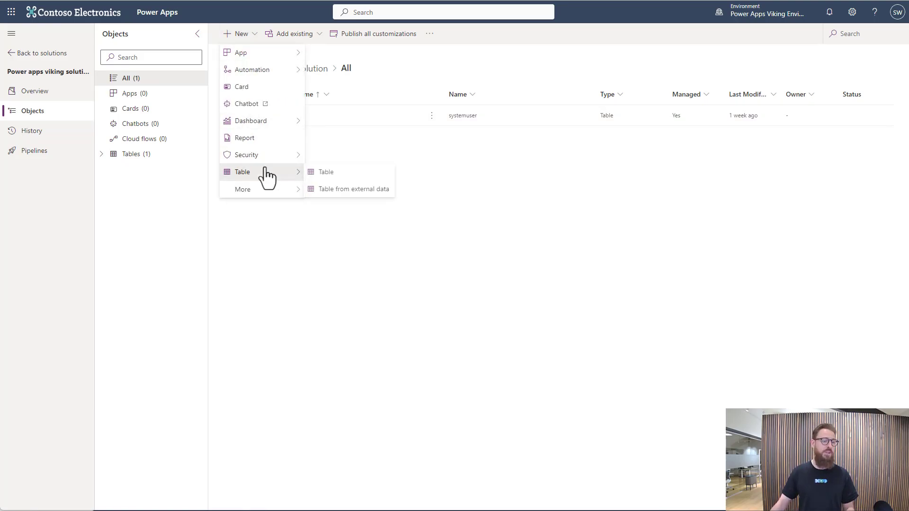
left_click(359, 174)
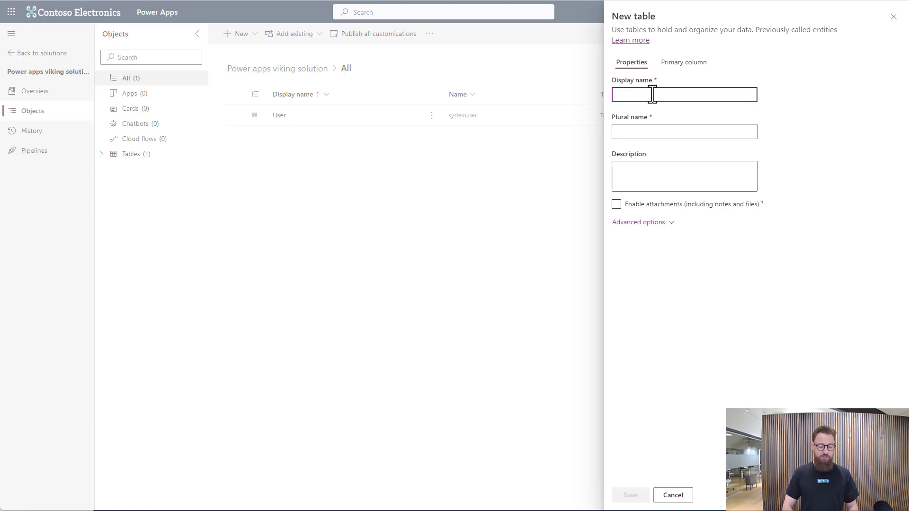
type("Ship")
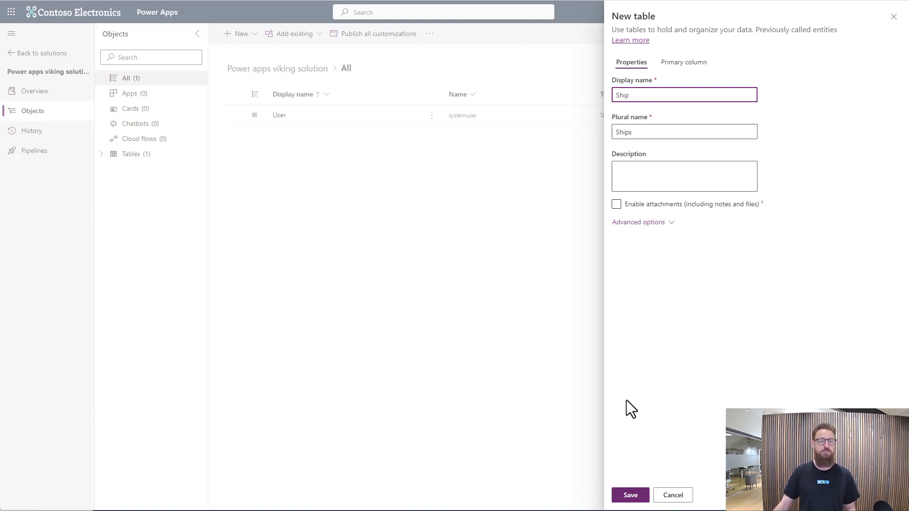
left_click(633, 496)
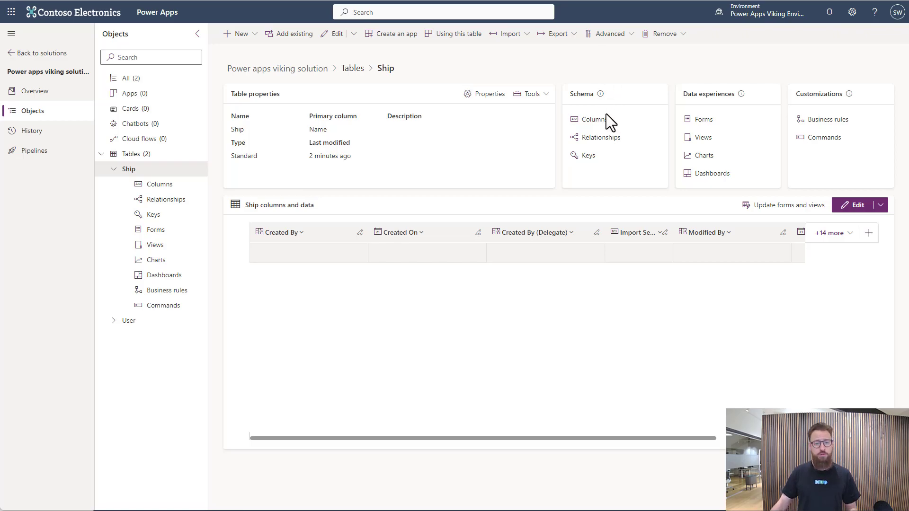
Step: Add a column named Start date to the Ship table with the Date only format and save it
left_click(595, 120)
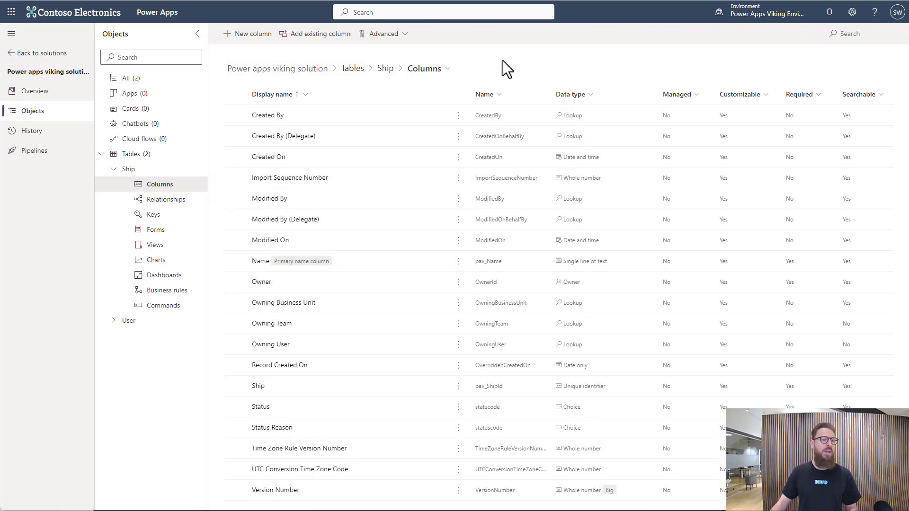
left_click(245, 35)
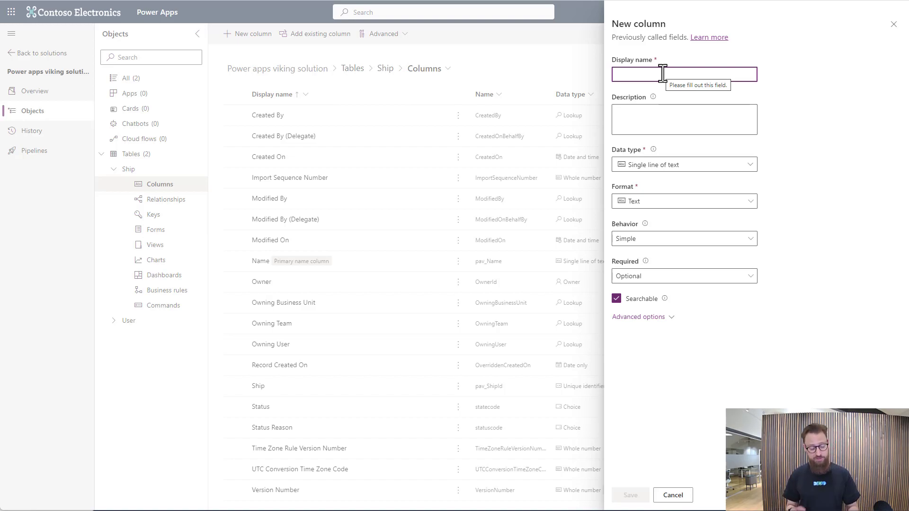
type("Start date")
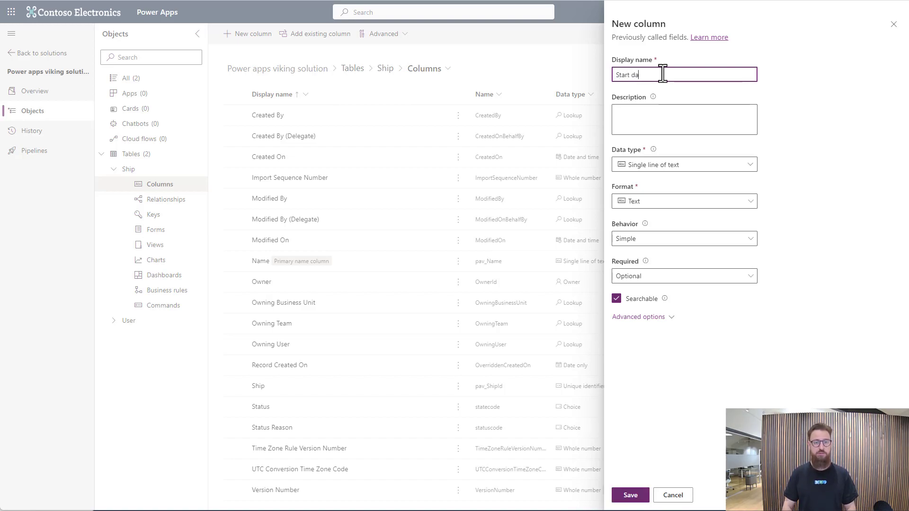
left_click(677, 166)
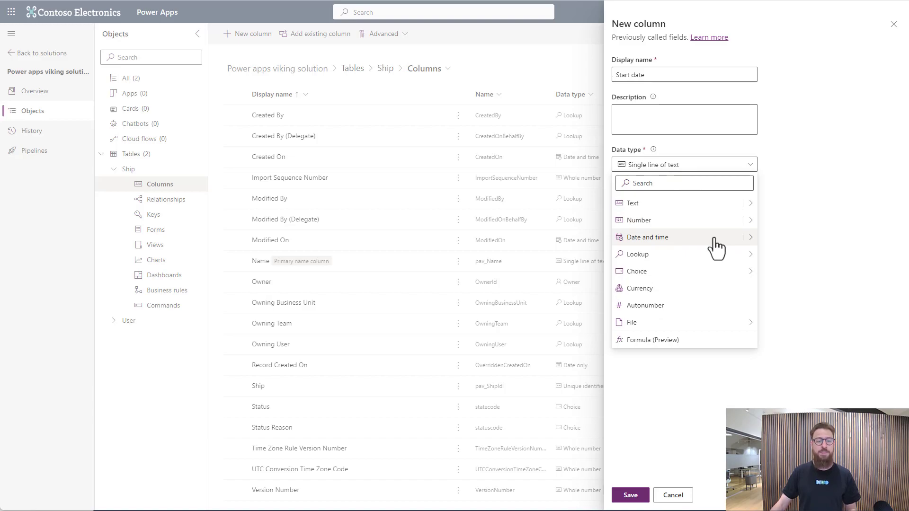
mouse_move(753, 245)
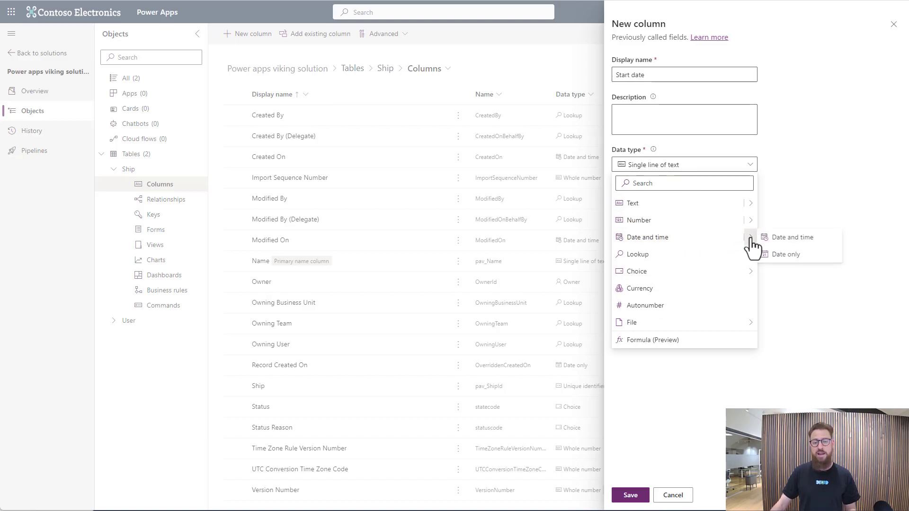
left_click(803, 256)
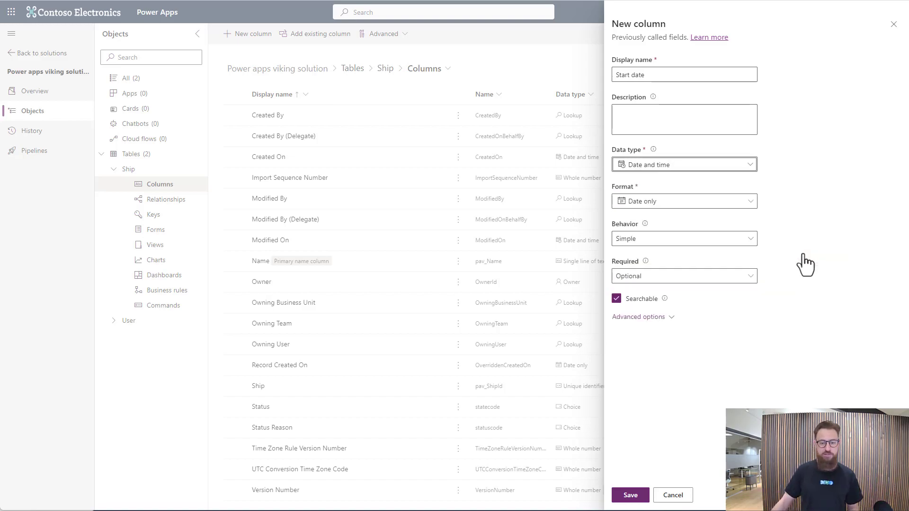
left_click(630, 495)
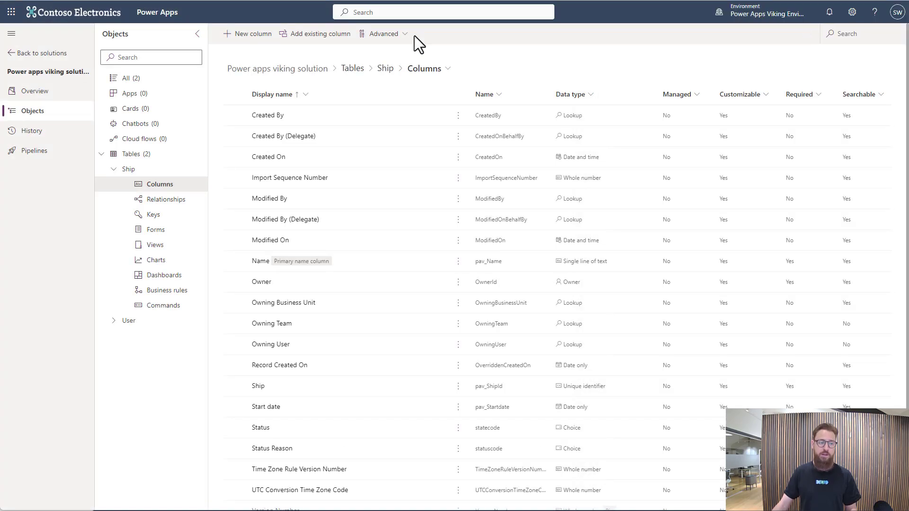
Step: Add an End date column to the Ship table with the Date only format and save it
left_click(235, 36)
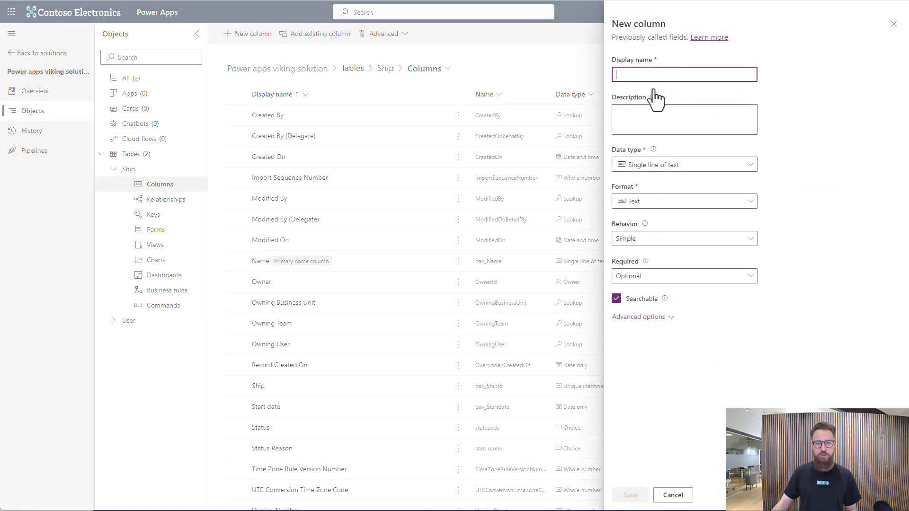
type("End date")
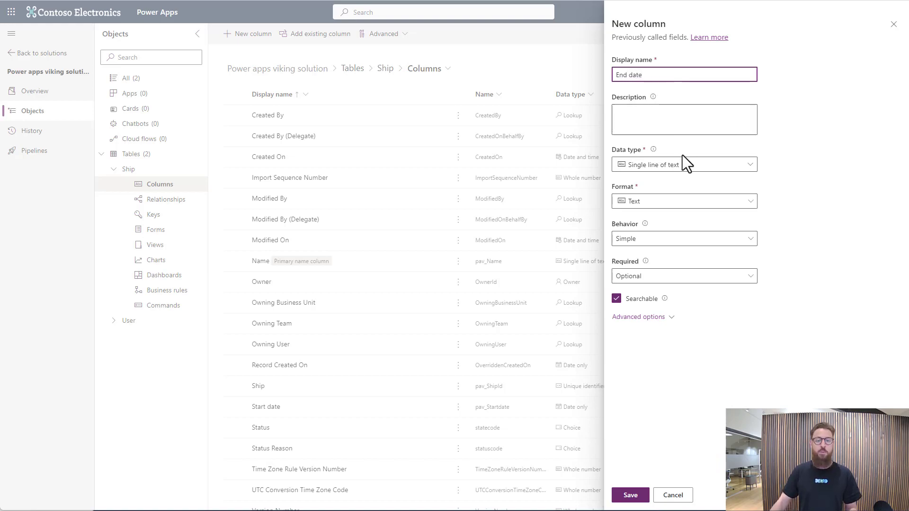
left_click(687, 164)
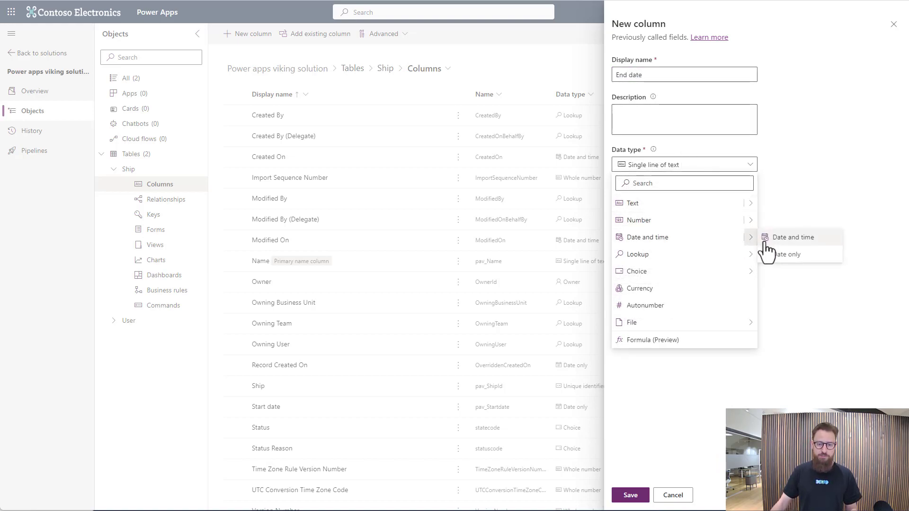
left_click(785, 254)
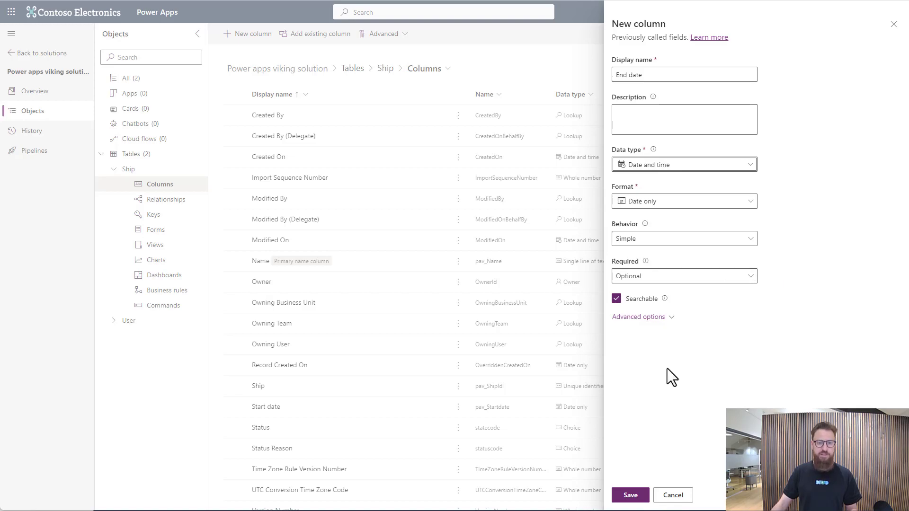
left_click(626, 495)
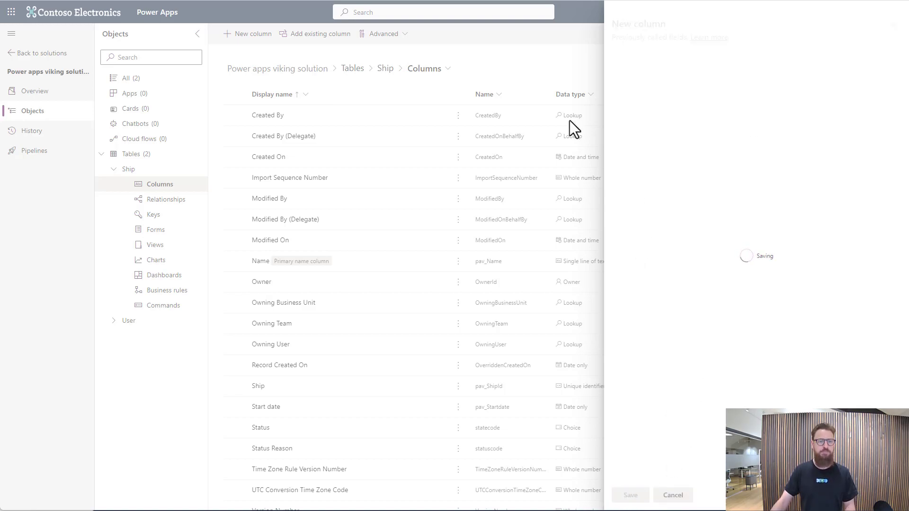
Step: Begin a new column named Ship type in the Ship table and set its data type to Choice
left_click(254, 34)
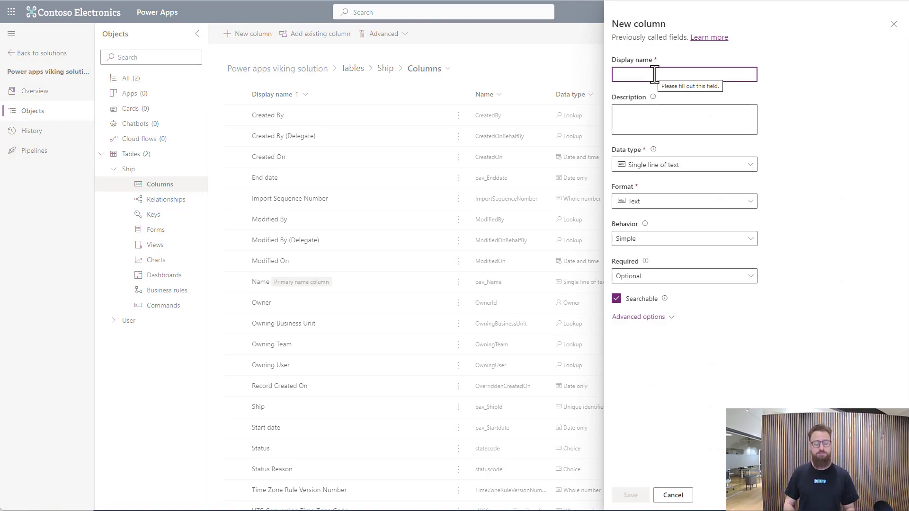
type("Ship type")
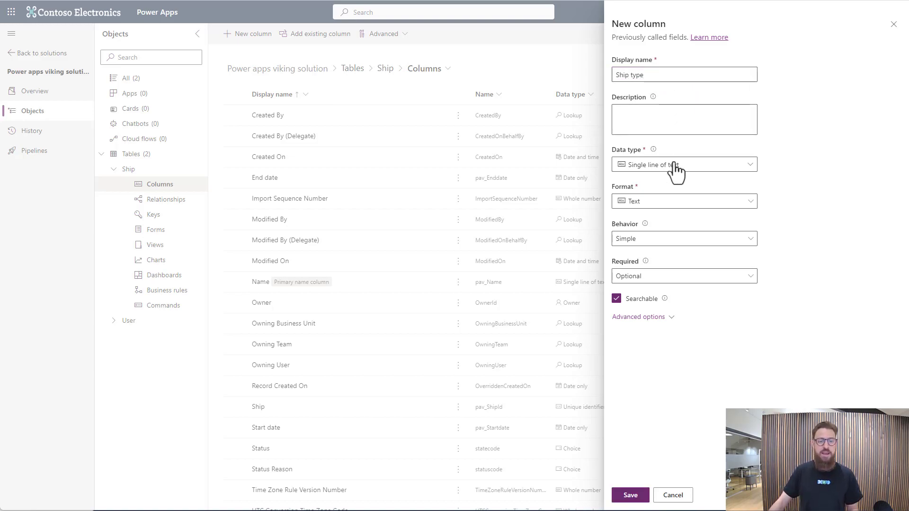
left_click(676, 171)
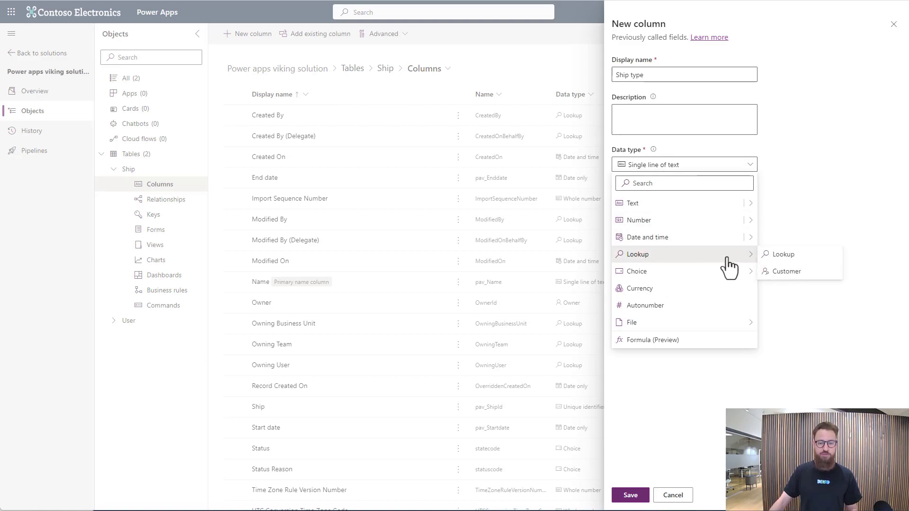
mouse_move(729, 274)
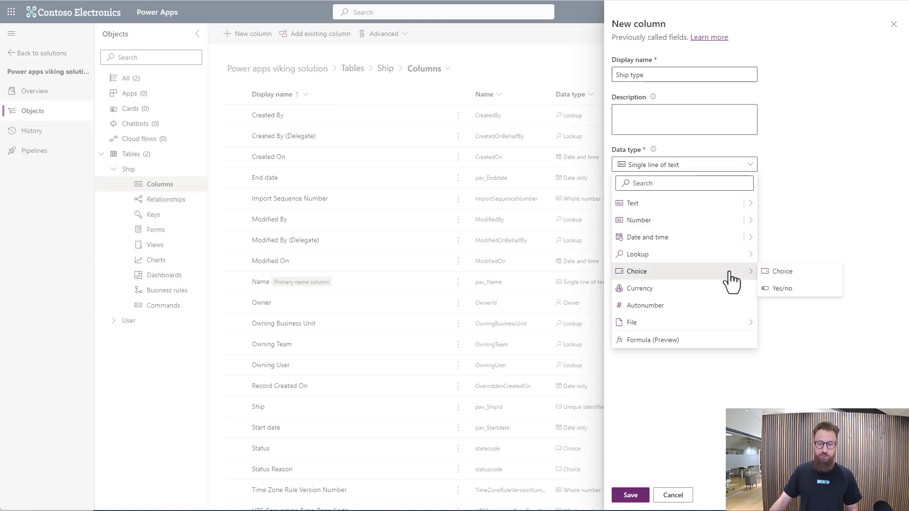
left_click(797, 272)
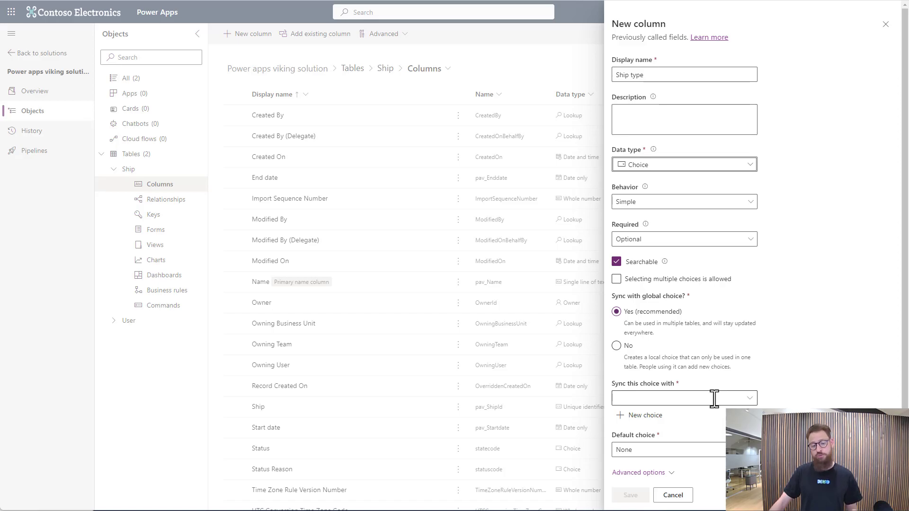
Step: Create and save a global choice named Ship type with options Longship, Medium freight-carrying ship, Heavy freigh-carrying ship and Small boat
left_click(641, 417)
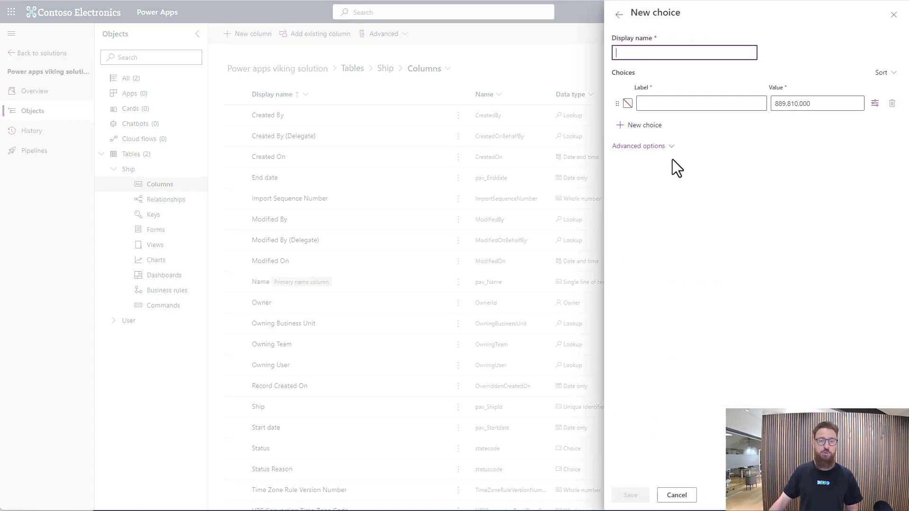
type("Ship ")
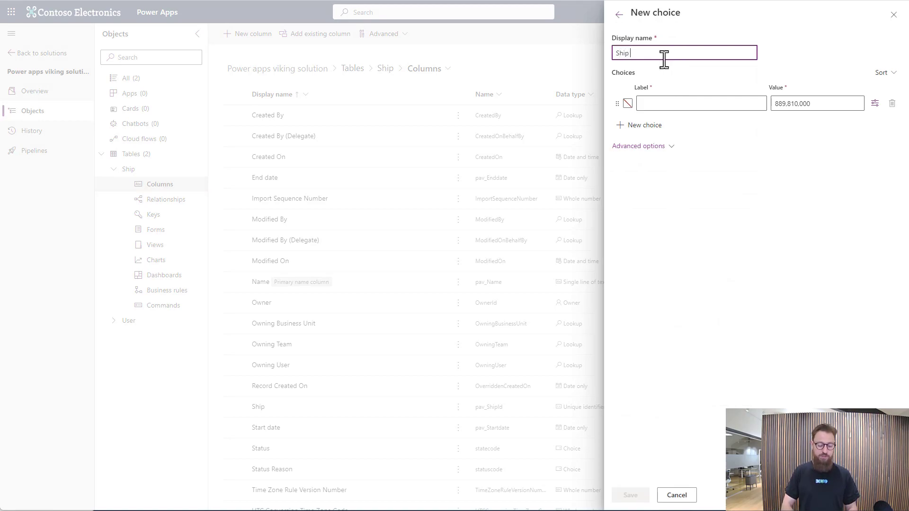
type("type")
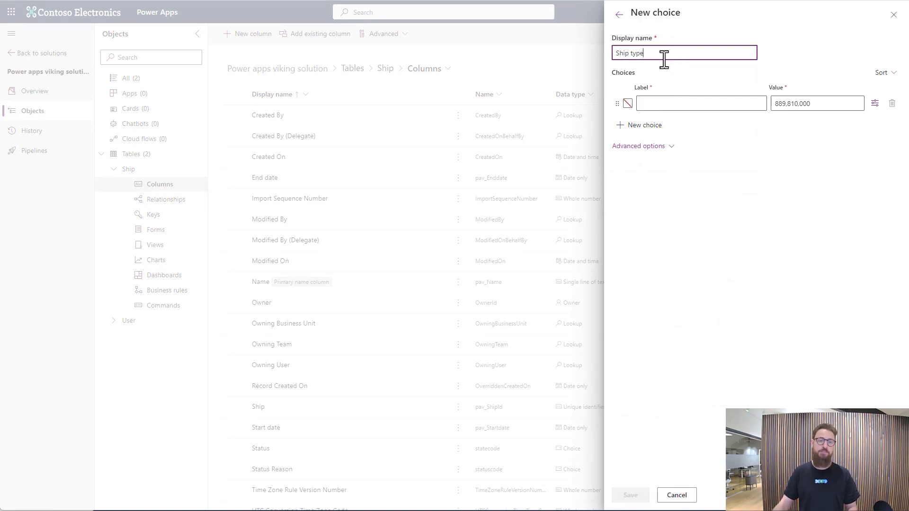
left_click(669, 102)
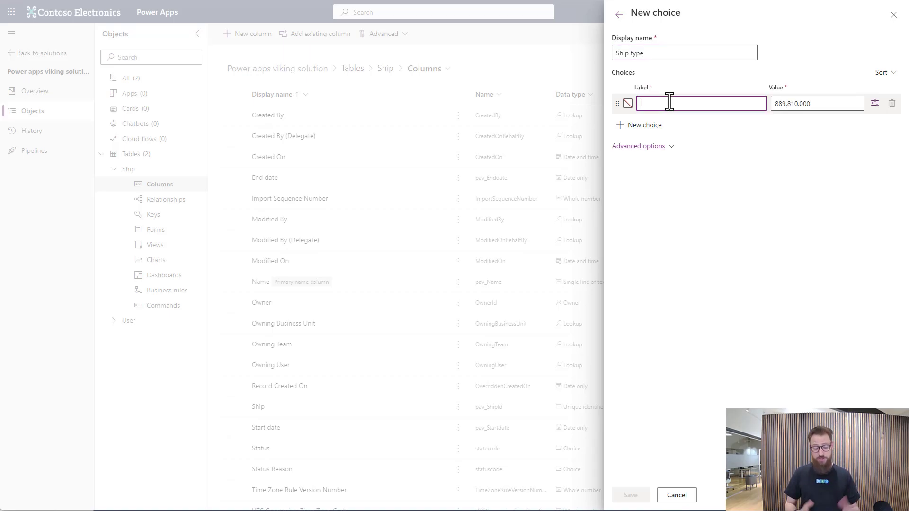
type("Longship")
key("Return")
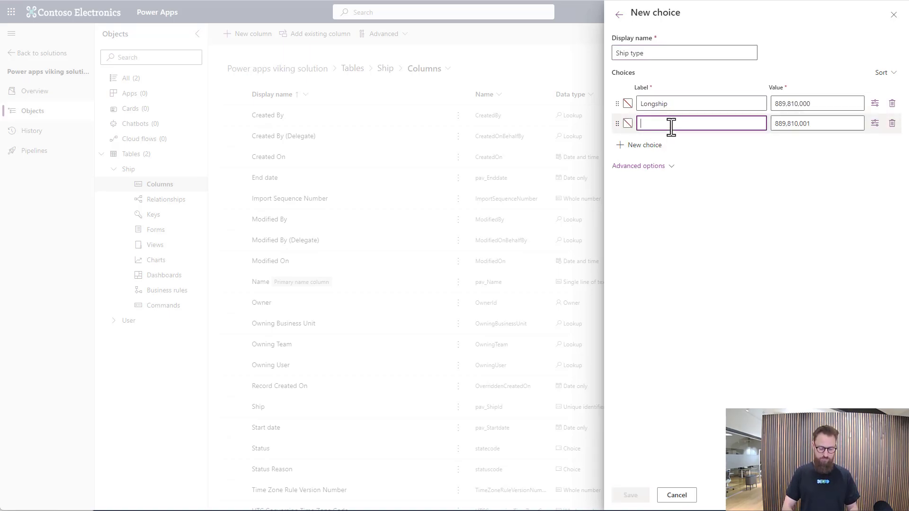
type("Medium freight-carrying ship")
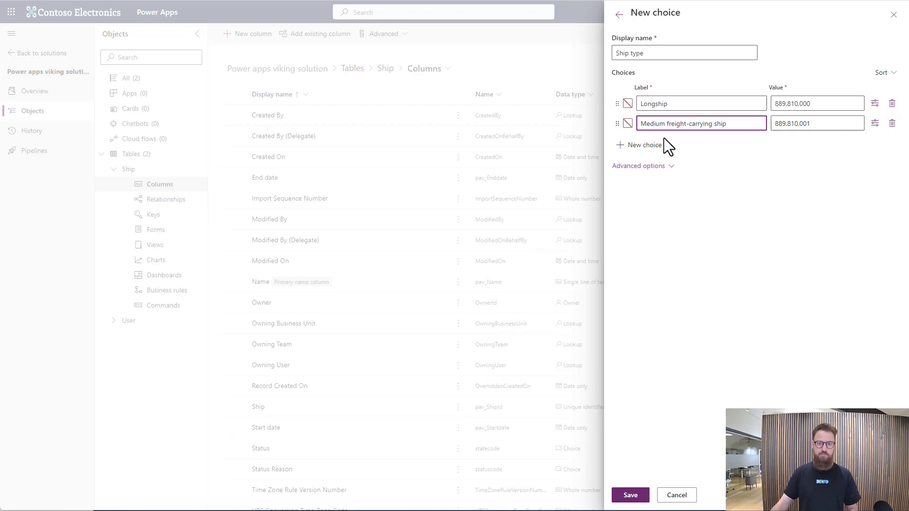
key("Return")
type("Heavy freigh-carrying ship")
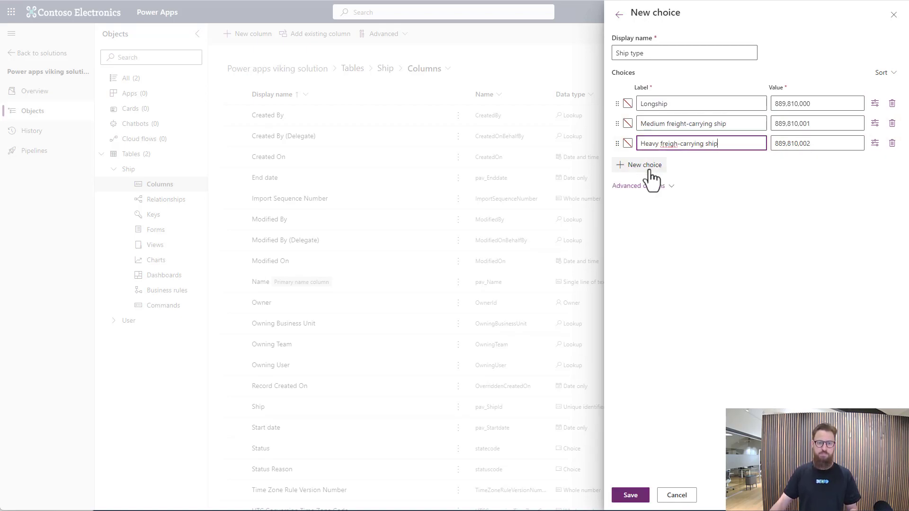
left_click(651, 172)
type("Small boat")
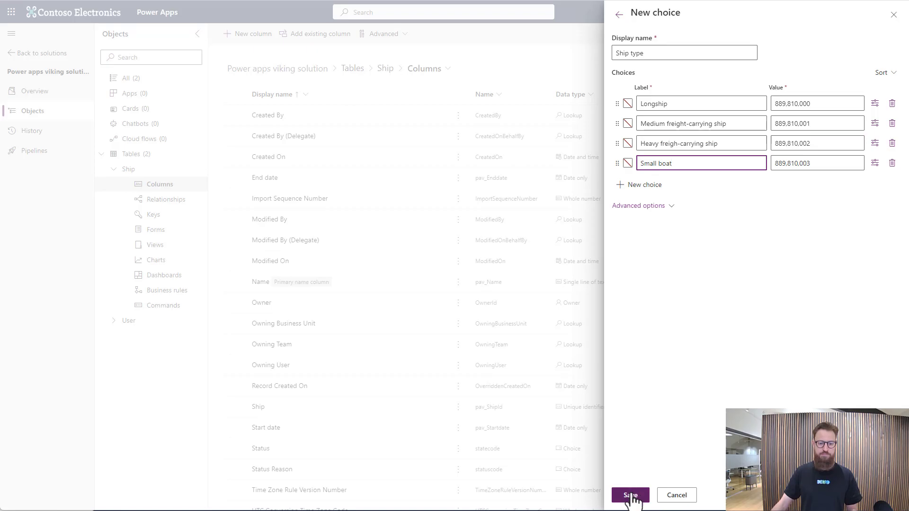
left_click(631, 495)
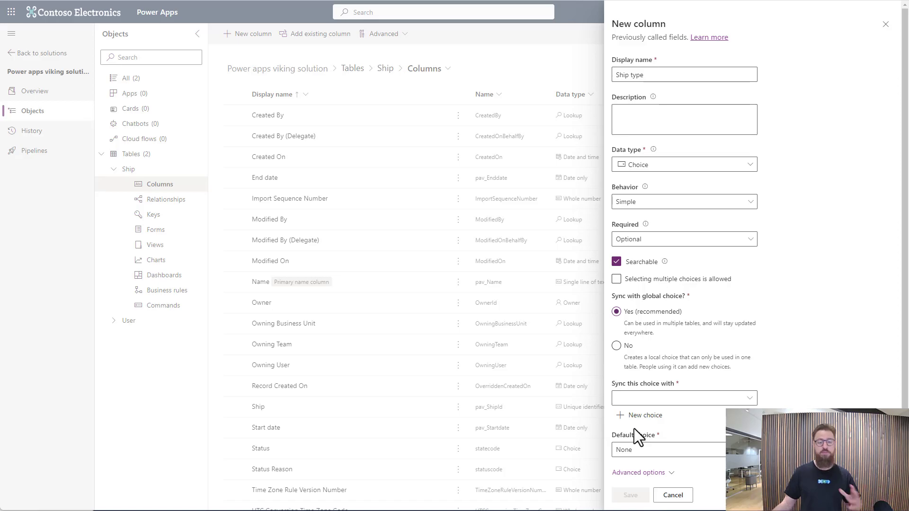
Step: Sync the Ship type column with the Ship type global choice and save the column
left_click(696, 398)
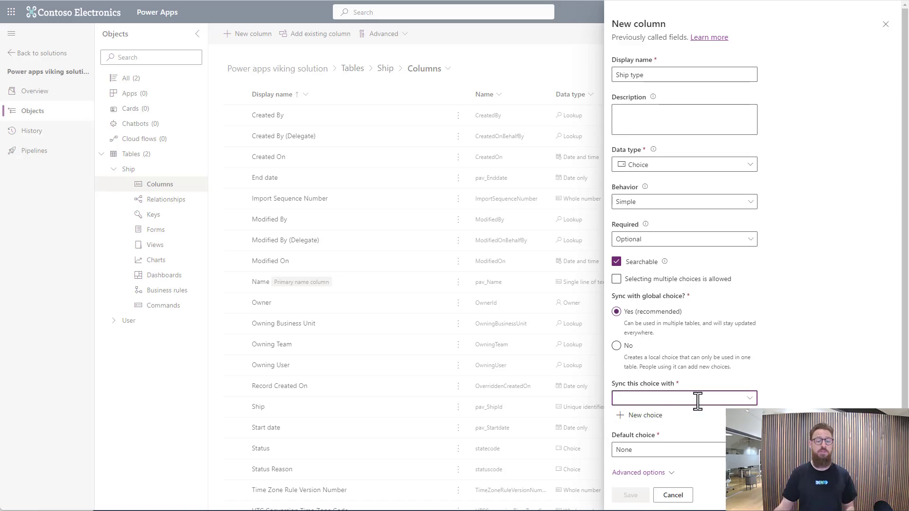
left_click(749, 399)
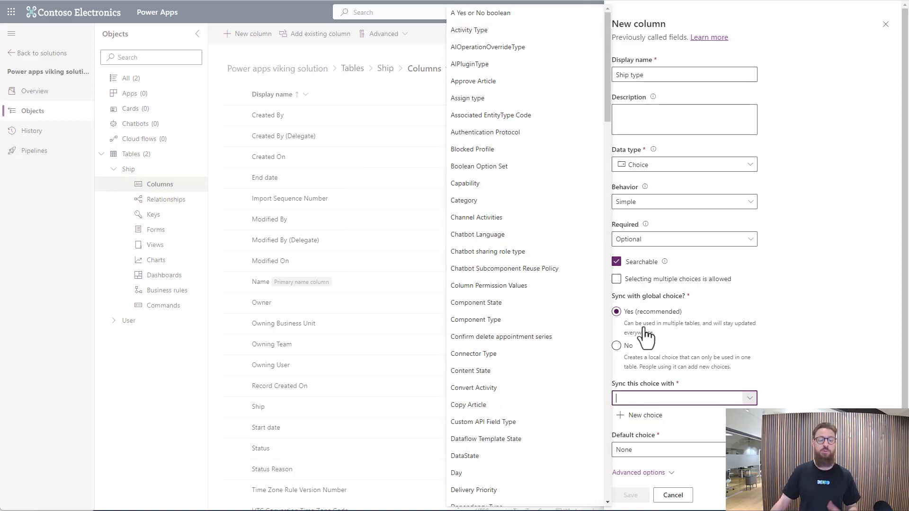
scroll(603, 350, "down", 15)
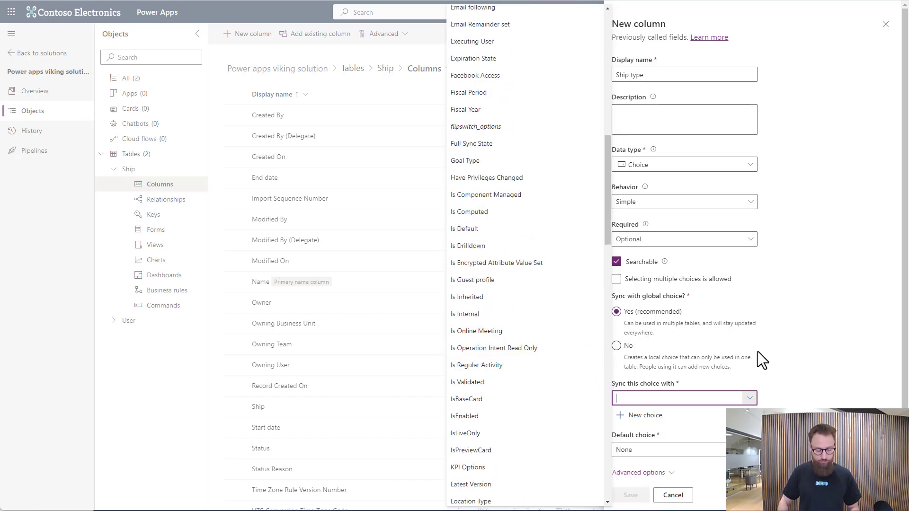
type("ship")
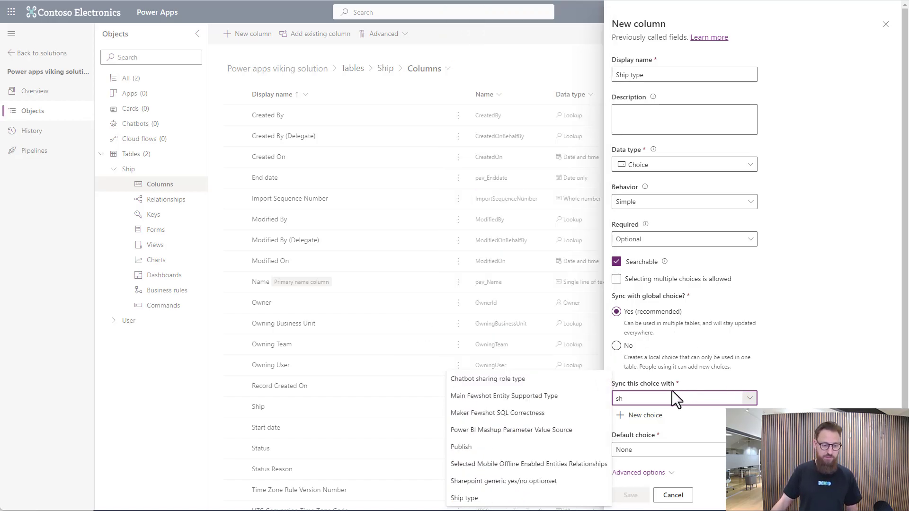
left_click(515, 496)
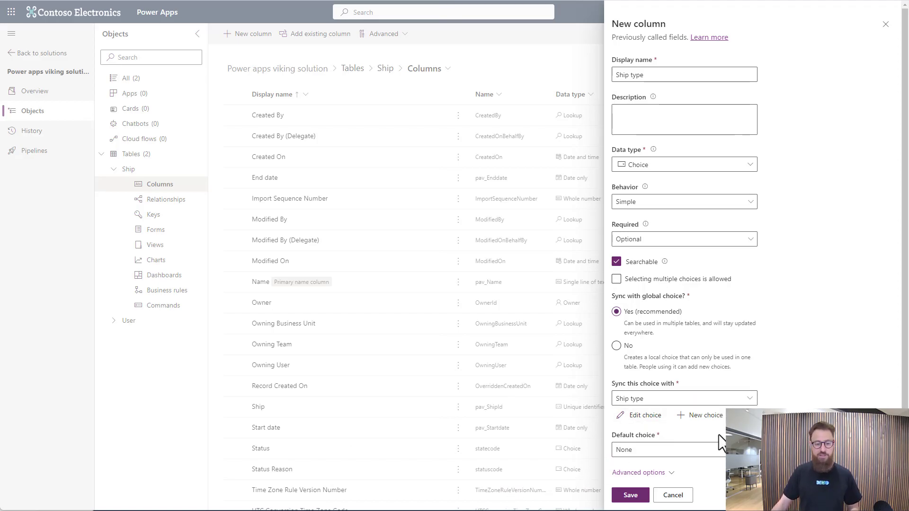
left_click(633, 495)
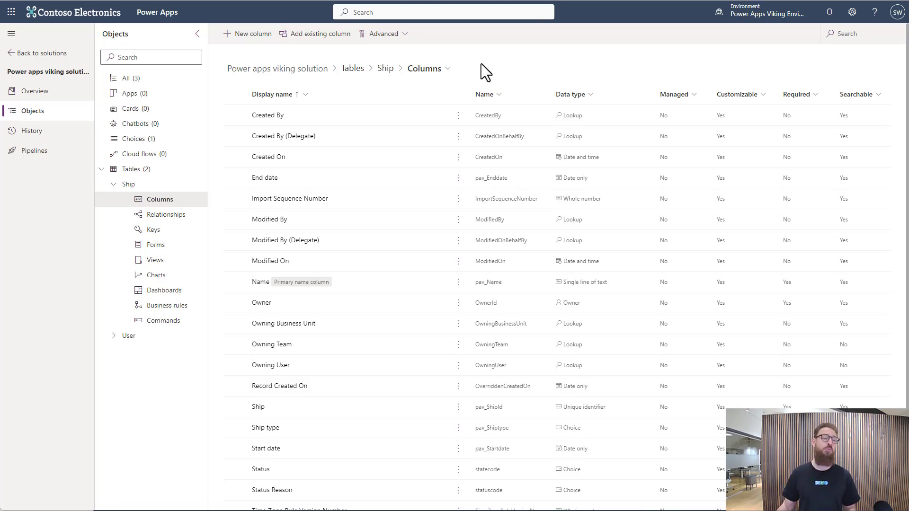
Step: Add a column named # of crew members to the Ship table with the Whole number data type and save it
left_click(254, 34)
left_click(665, 76)
type("#")
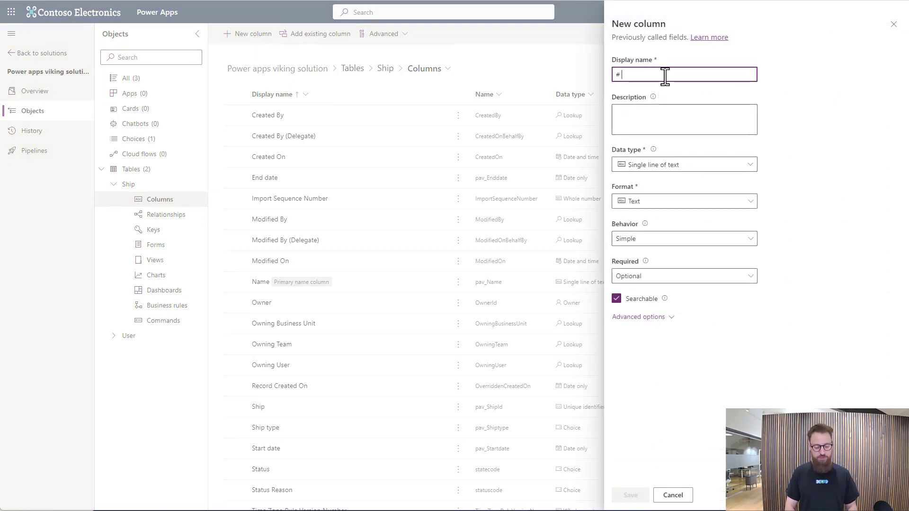
type(" of crew members")
left_click(697, 166)
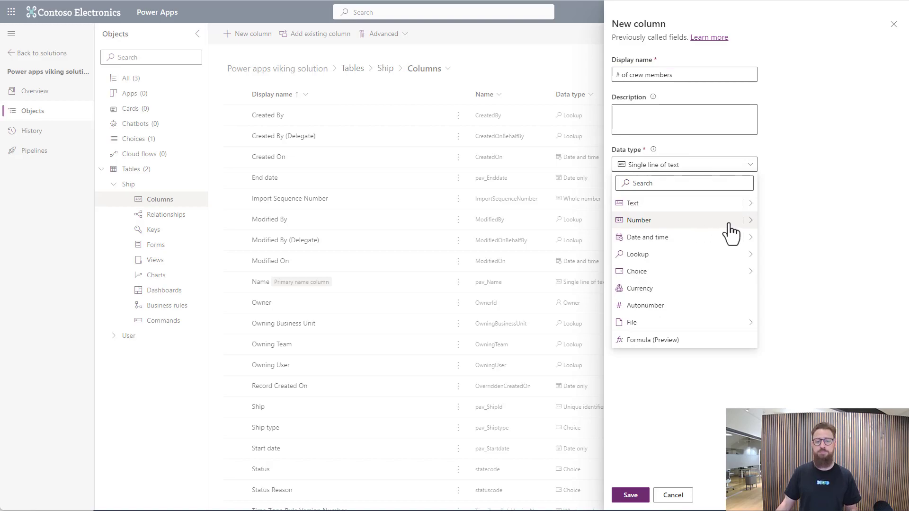
left_click(746, 221)
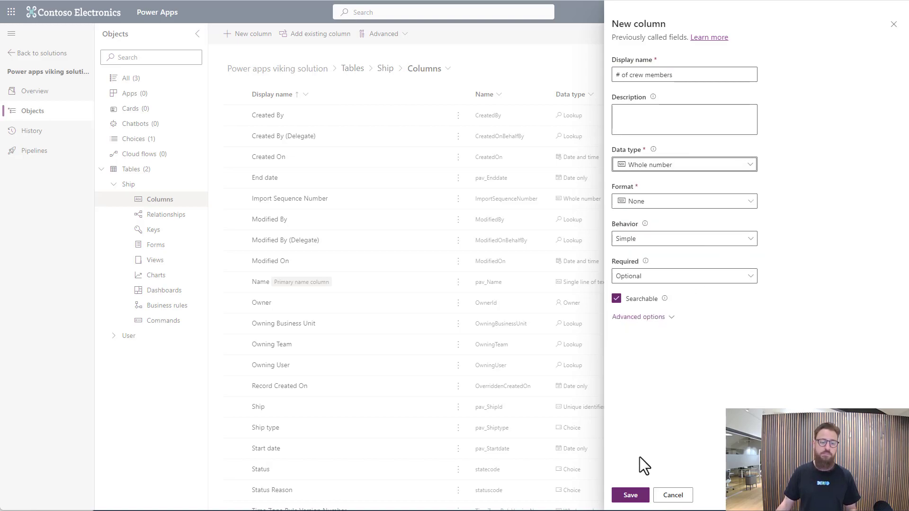
left_click(630, 495)
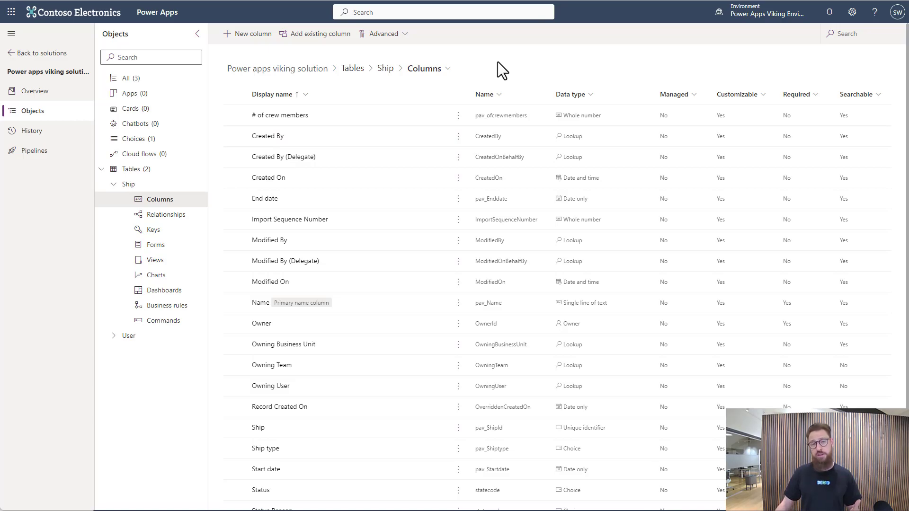
Step: Create and save a new table named Trip in the Power apps viking solution
left_click(142, 80)
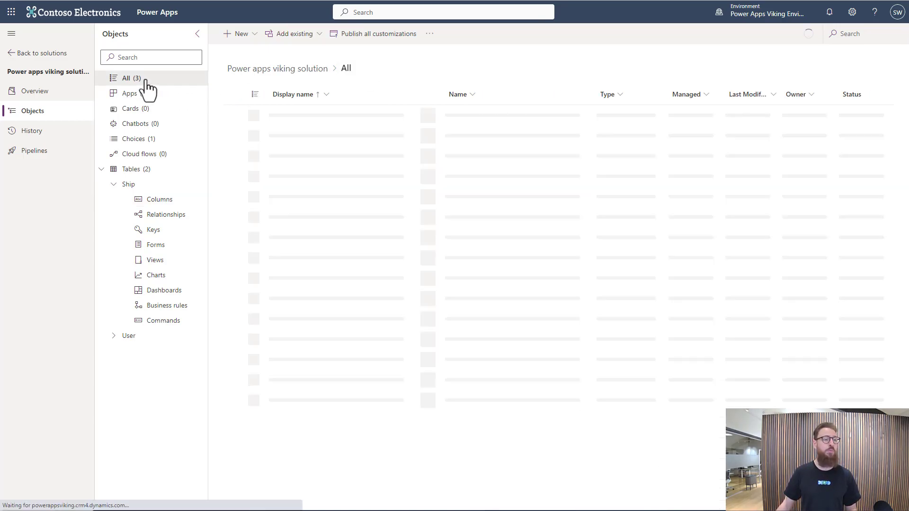
left_click(239, 37)
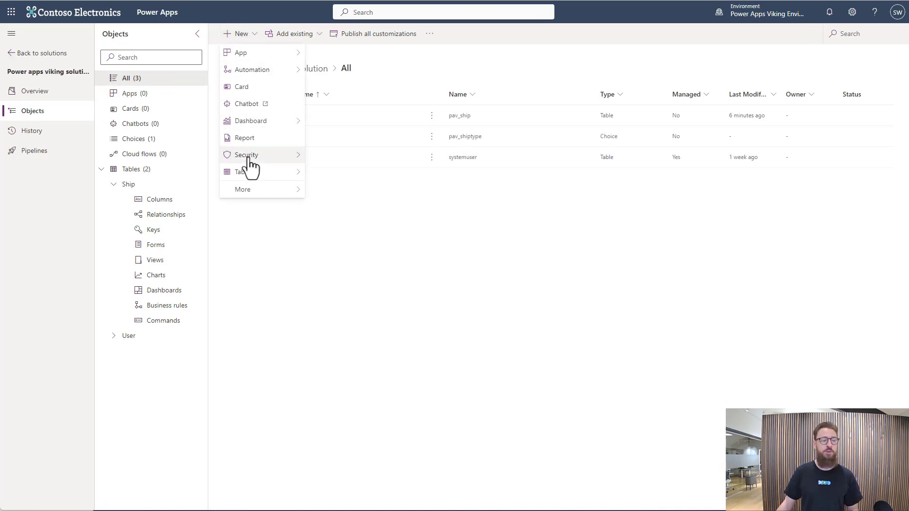
mouse_move(249, 174)
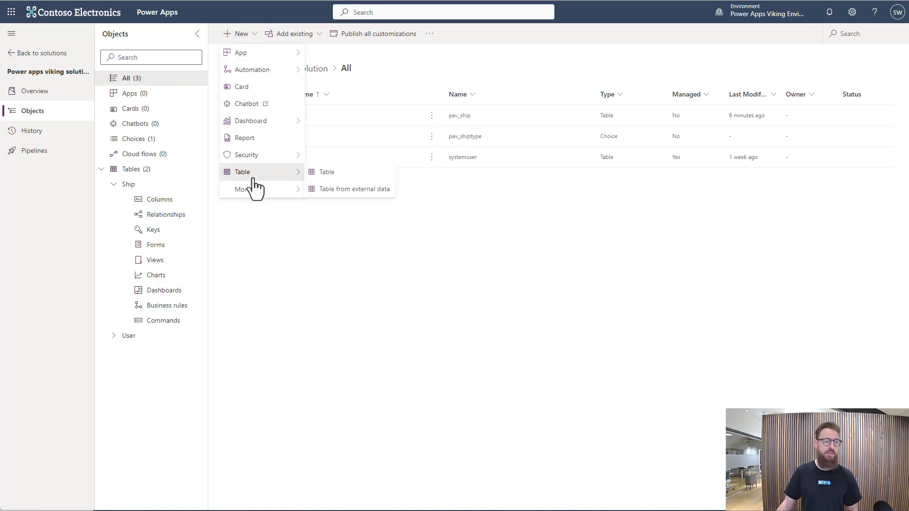
left_click(341, 176)
type("Trip")
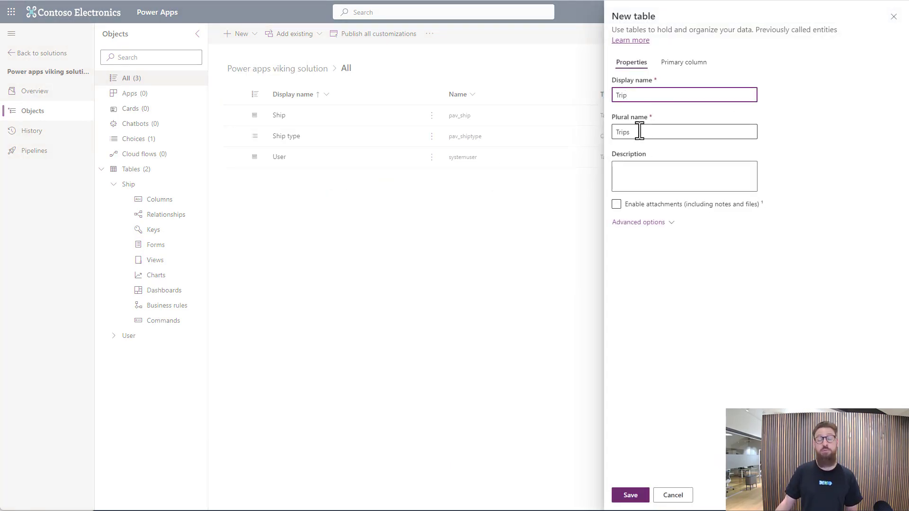
left_click(631, 495)
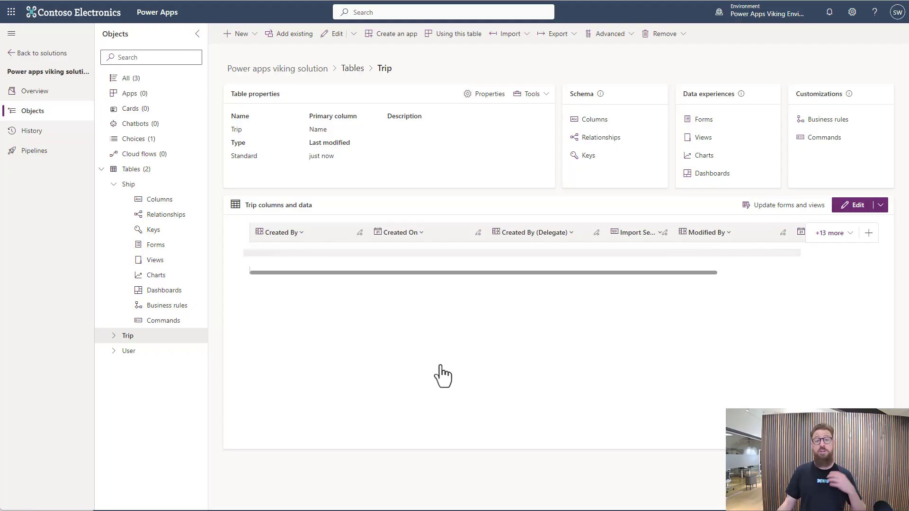
Step: Add a Lookup column named Ship to the Trip table with Ship as its related table and save it
left_click(603, 121)
left_click(260, 38)
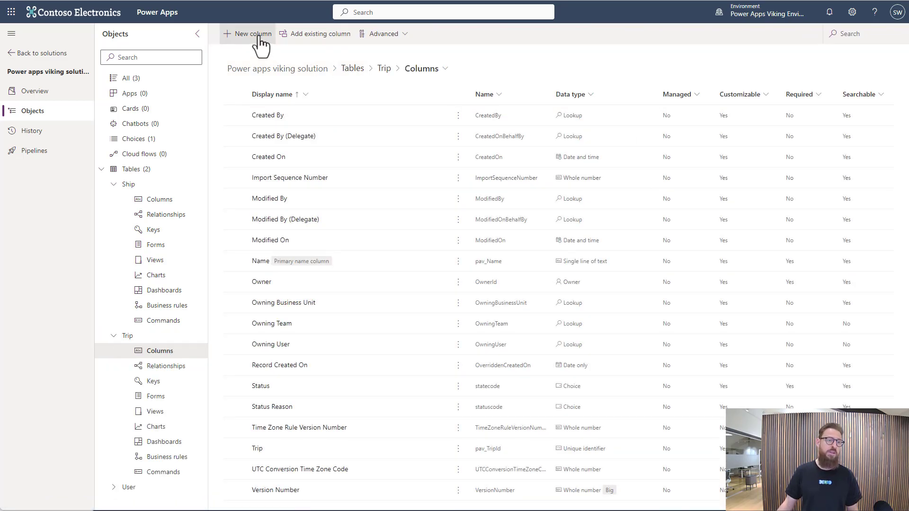
left_click(690, 74)
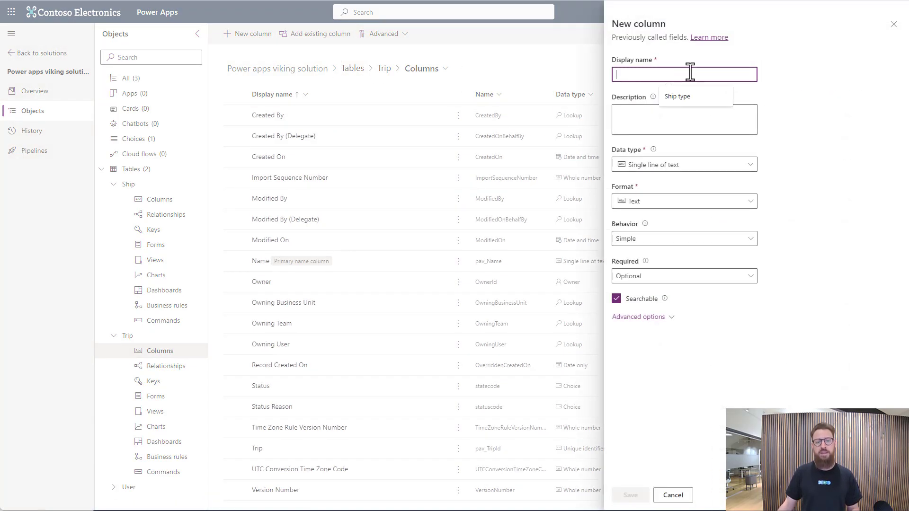
type("Ship")
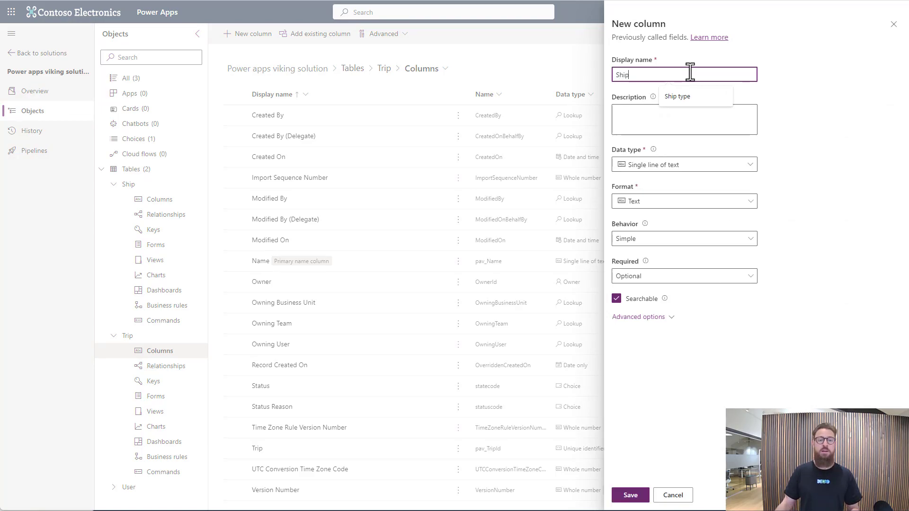
left_click(793, 110)
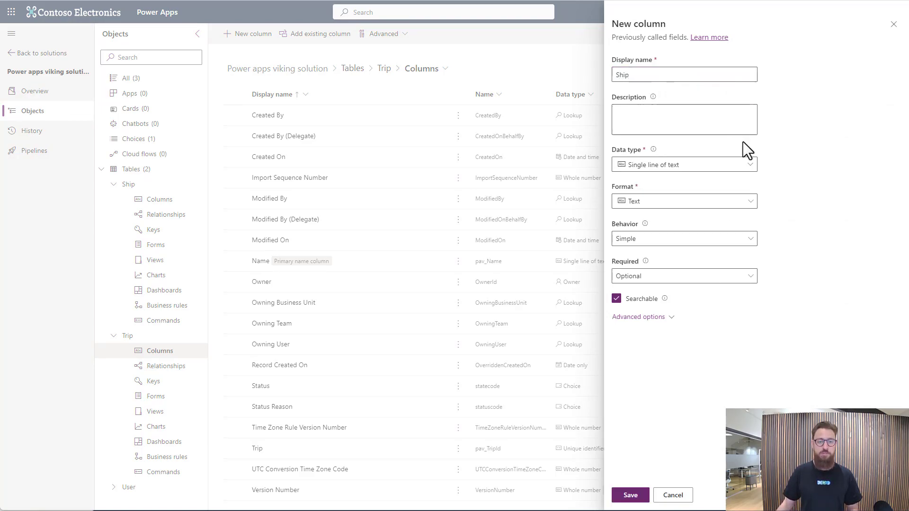
left_click(694, 177)
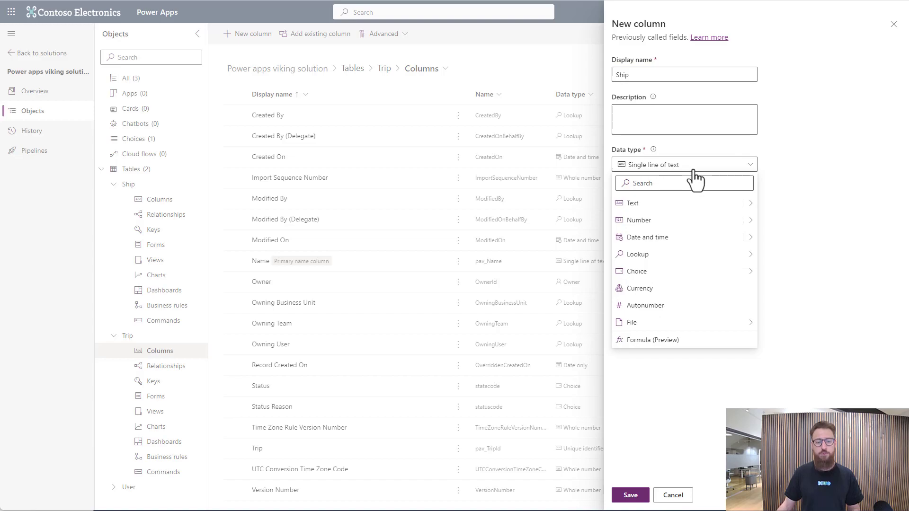
mouse_move(680, 263)
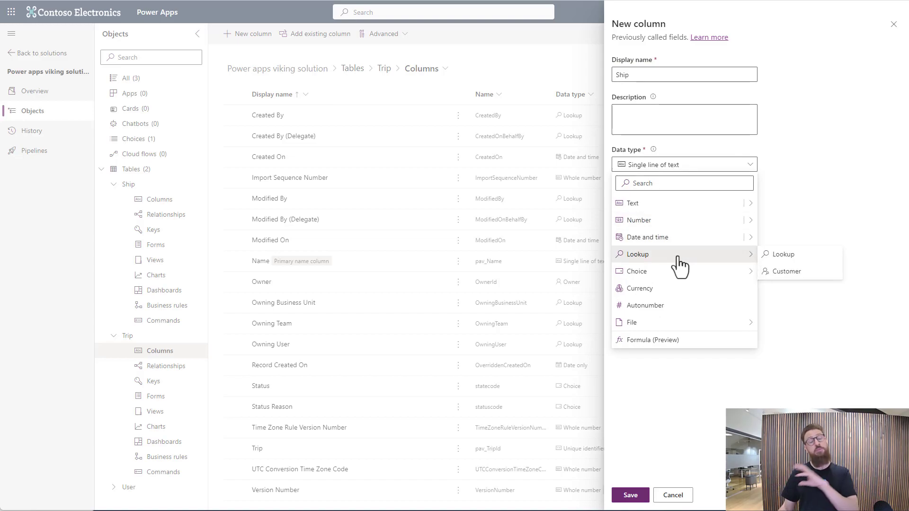
left_click(785, 256)
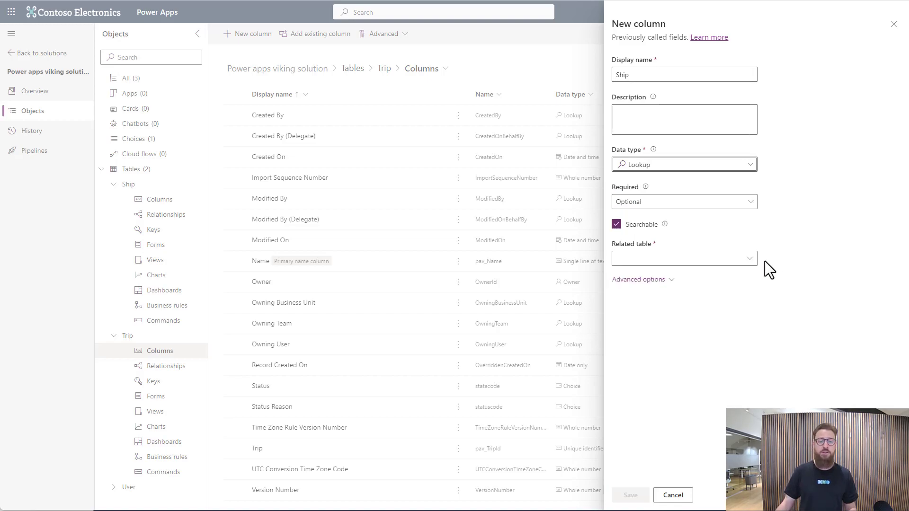
left_click(710, 264)
type("shi")
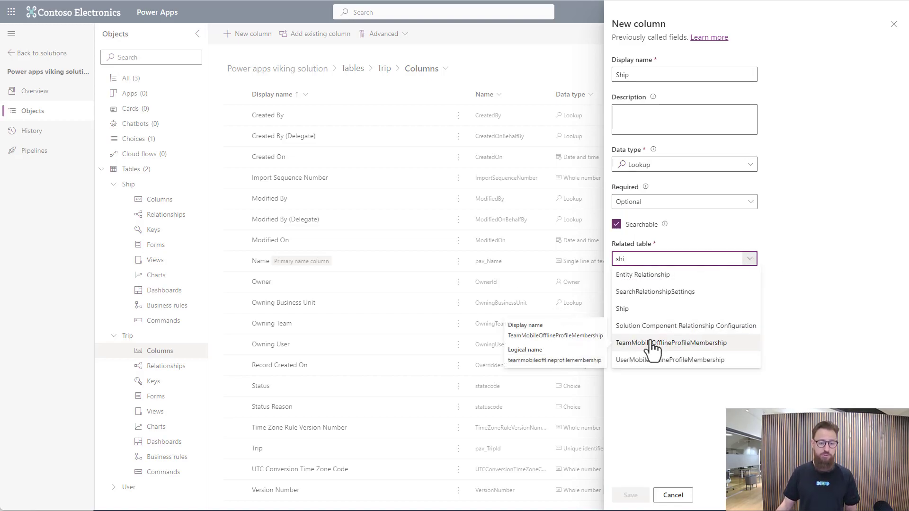
left_click(649, 308)
left_click(630, 494)
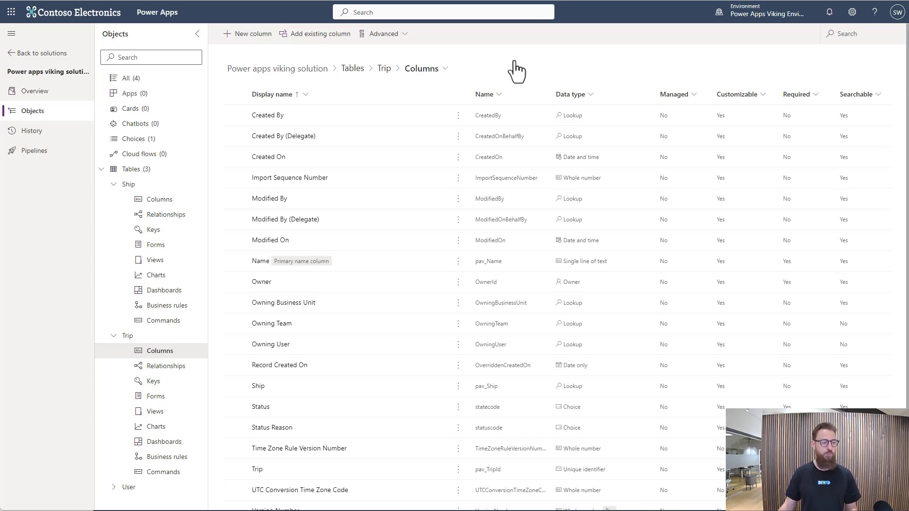
Step: Review the Trip table's relationships, forms and views
left_click(165, 368)
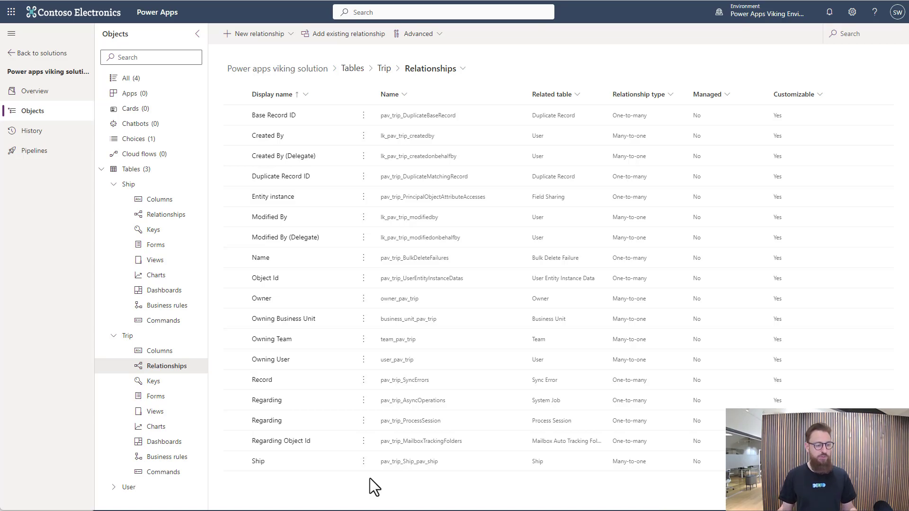
left_click(186, 402)
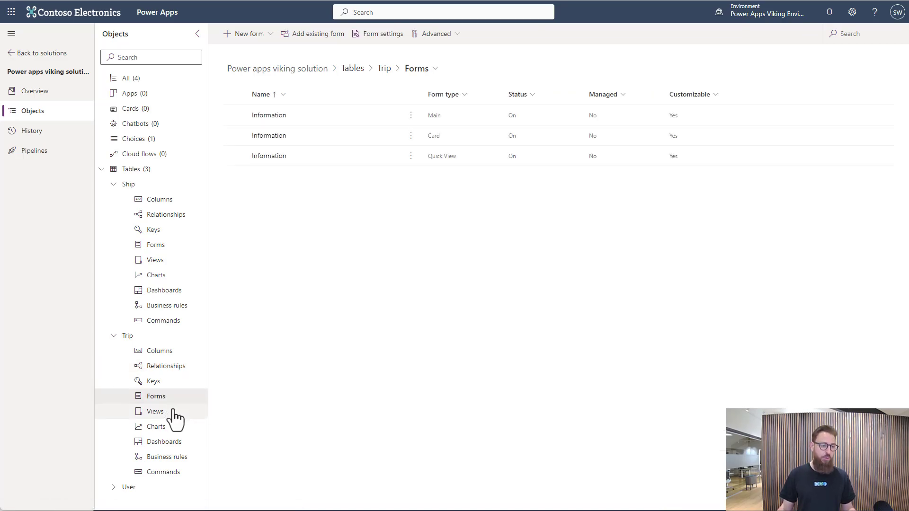
left_click(173, 411)
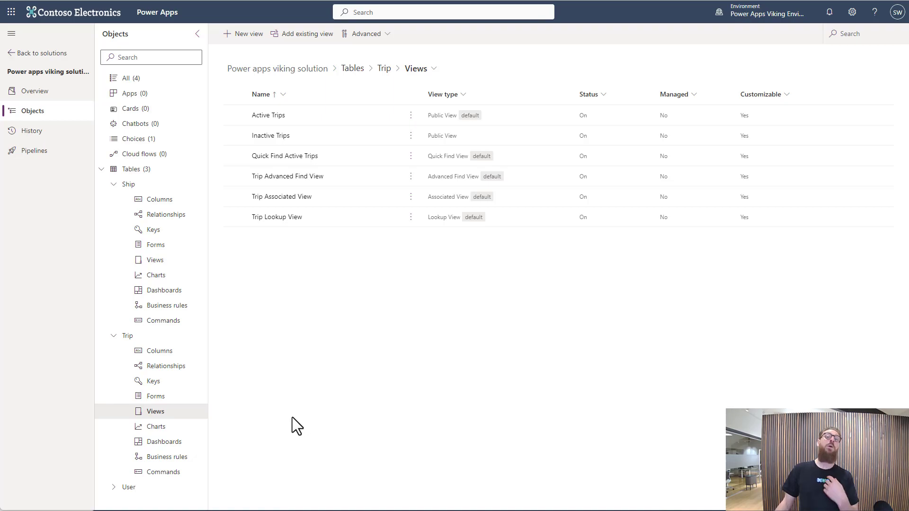
Step: Begin a new column named Test column in the Trip table and set its data type to Choice
left_click(136, 79)
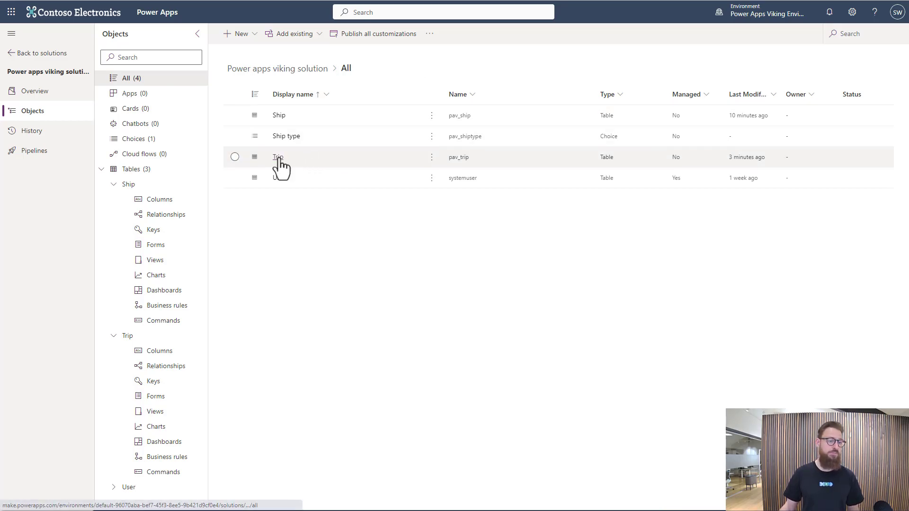
left_click(318, 165)
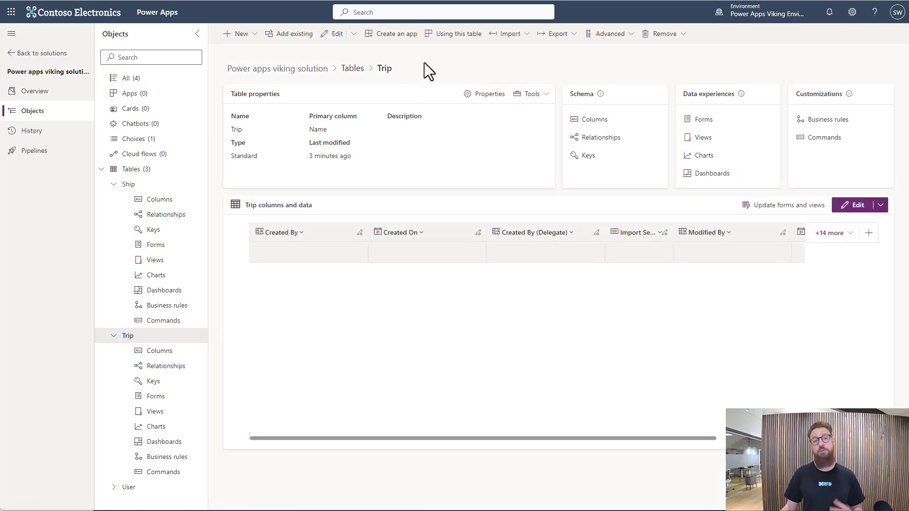
left_click(240, 34)
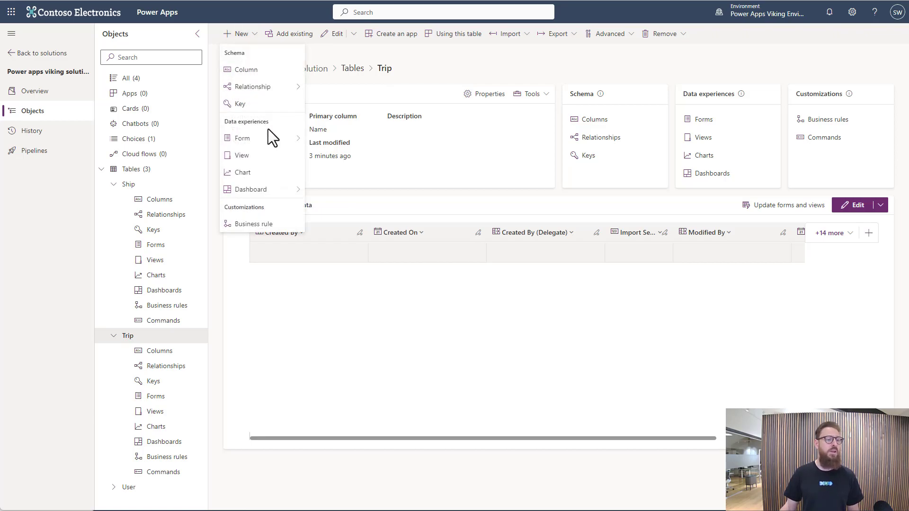
left_click(422, 65)
left_click(591, 121)
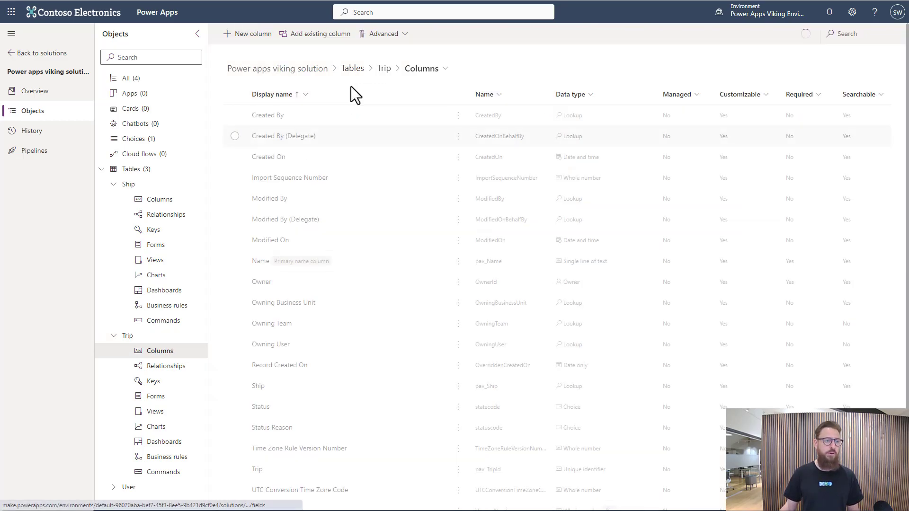
left_click(261, 47)
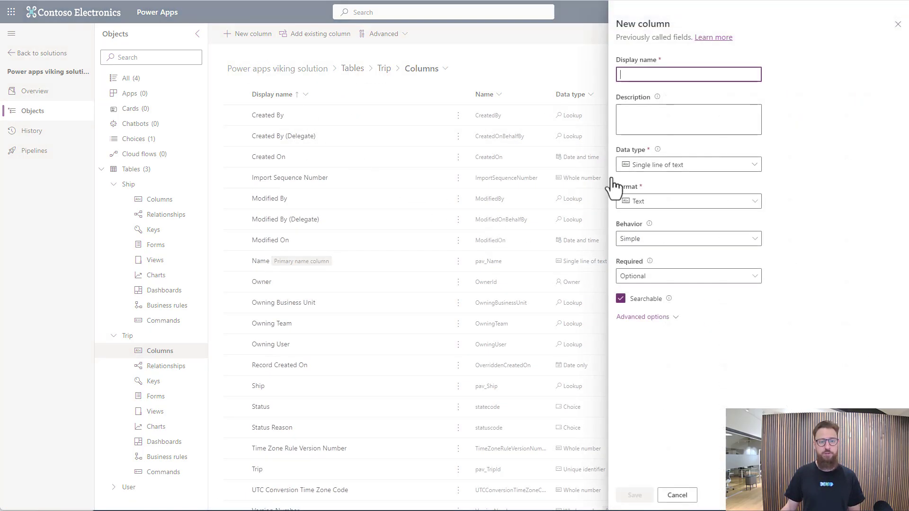
type("T")
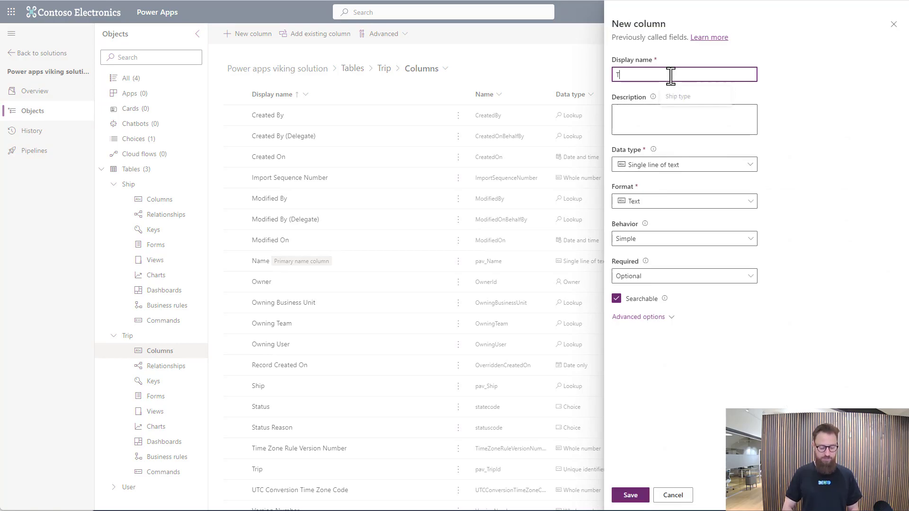
type("est column")
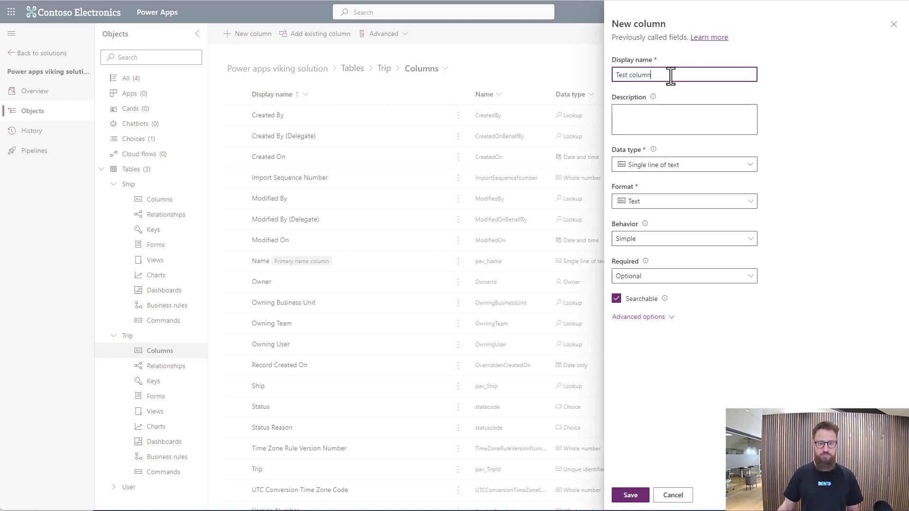
left_click(719, 172)
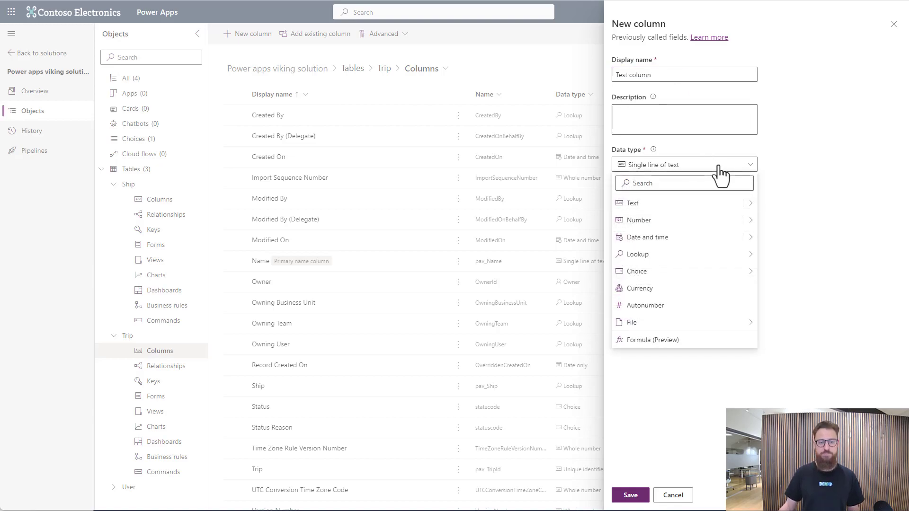
mouse_move(749, 272)
left_click(805, 272)
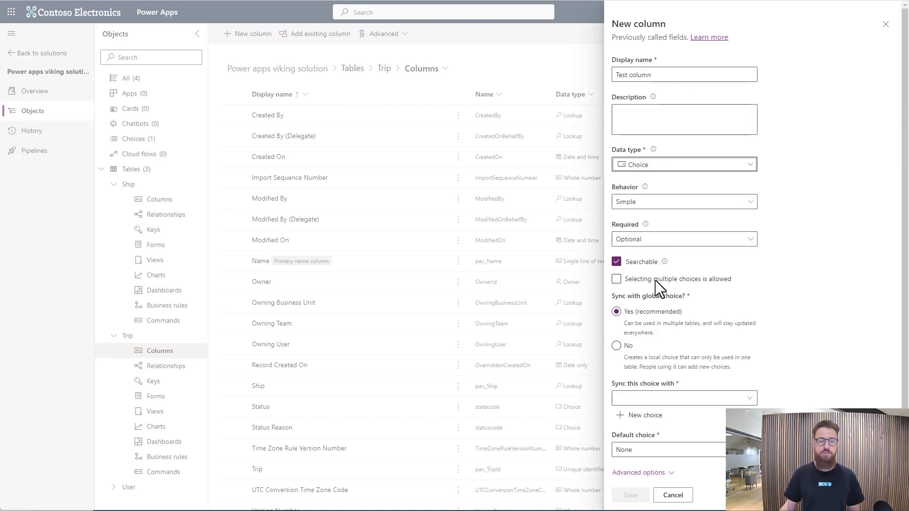
Step: Try syncing the Test column with the Ship type global choice, and discard the column to return to the solution's full object list
left_click(676, 399)
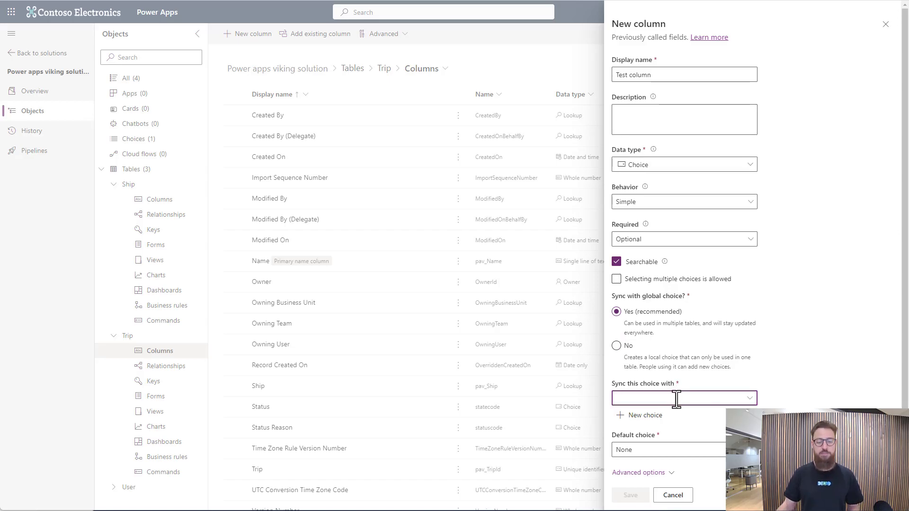
type("ship")
left_click(663, 430)
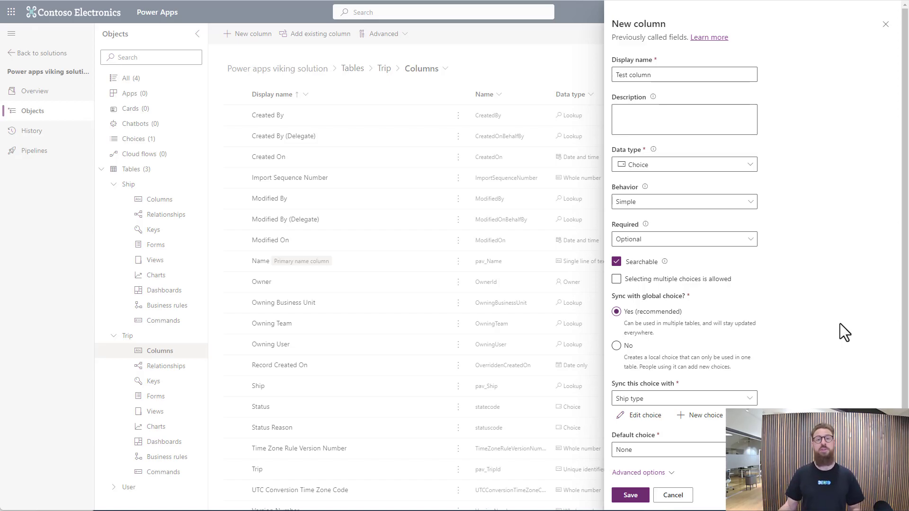
left_click(681, 500)
left_click(448, 274)
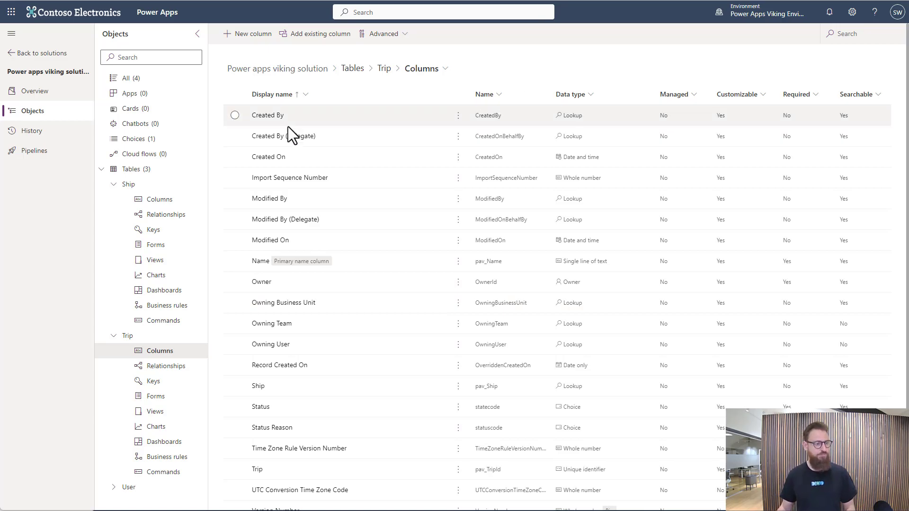
left_click(180, 80)
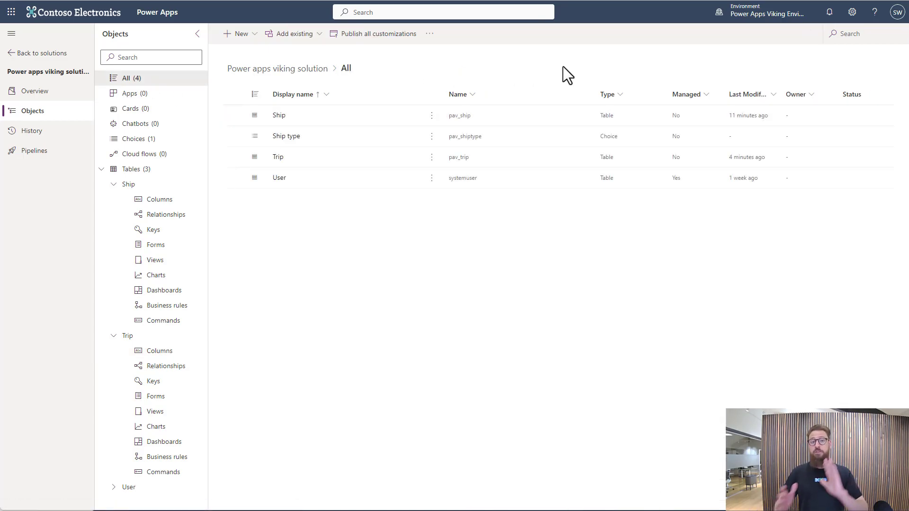